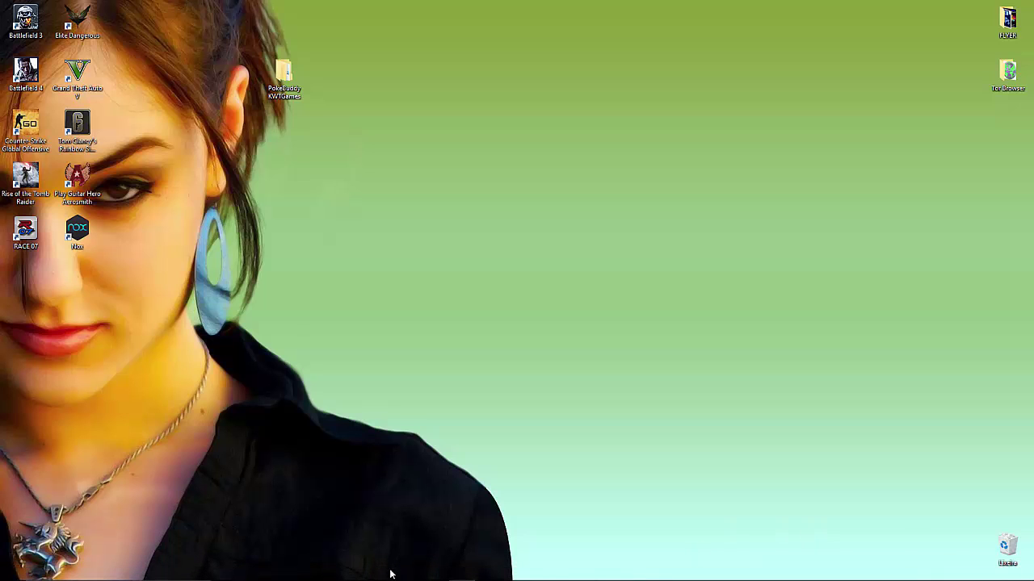
Set the Nox emulator's GPS location pin to Manhattan on the New York map
left_click(436, 569)
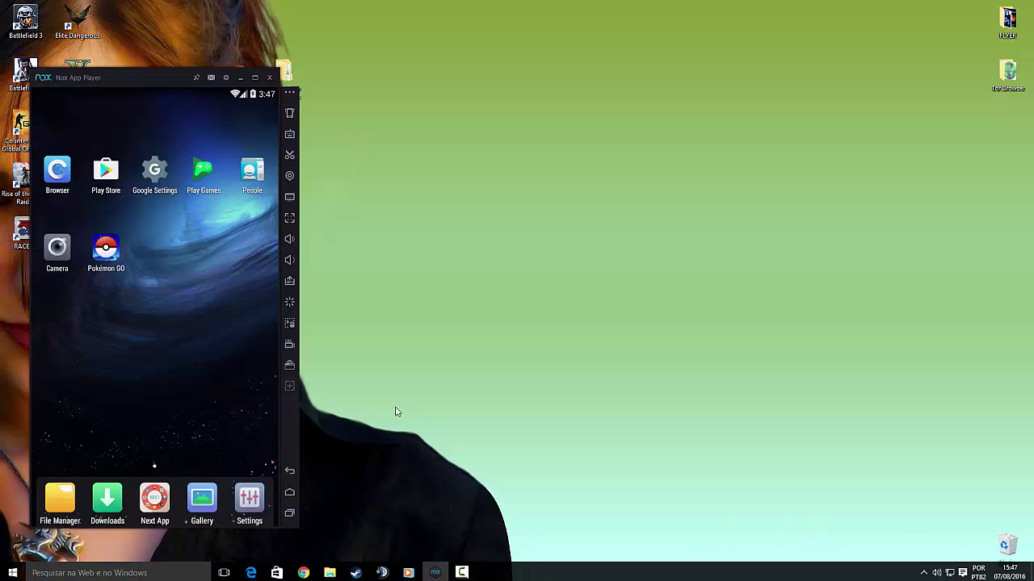
left_click(289, 175)
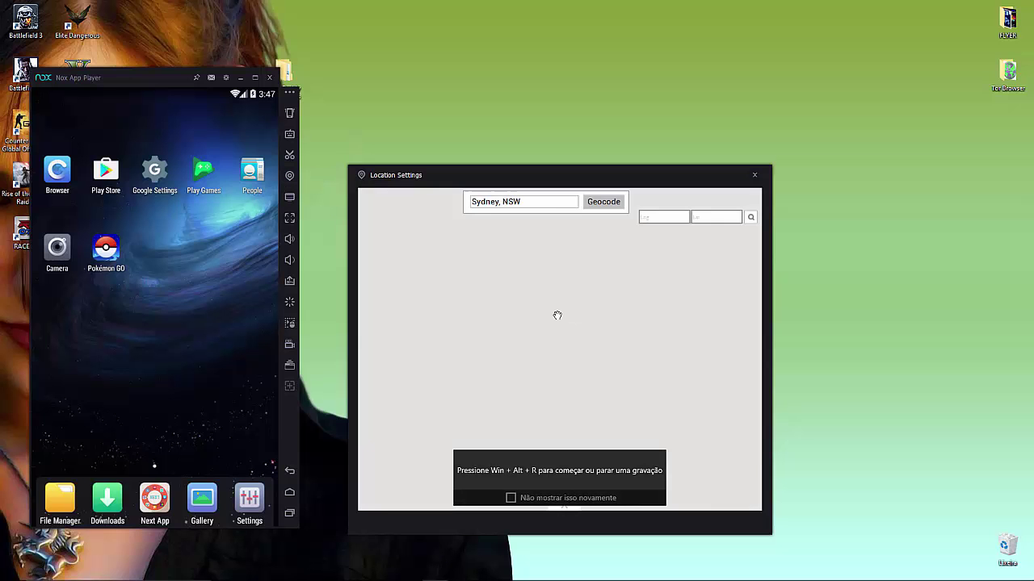
scroll(562, 348, "up", 3)
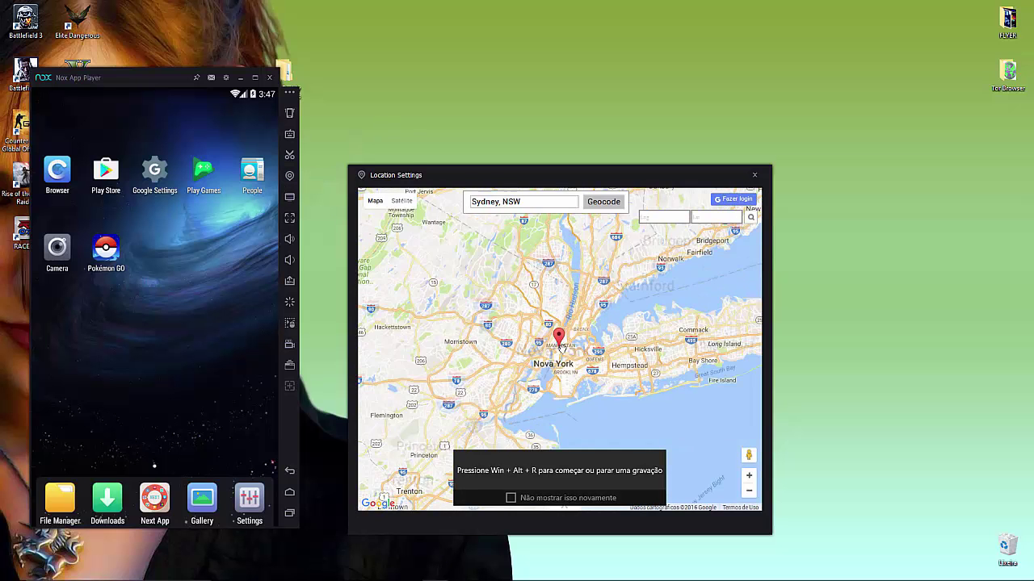
left_click(548, 353)
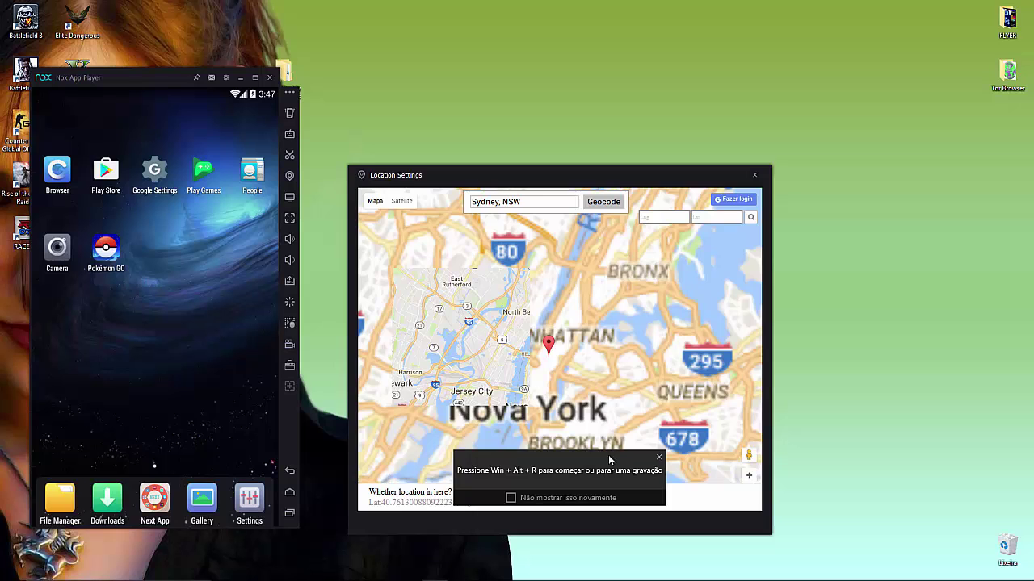
Copy the pin's latitude and longitude, then close the location dialog and Nox
left_click_drag(549, 503, 368, 504)
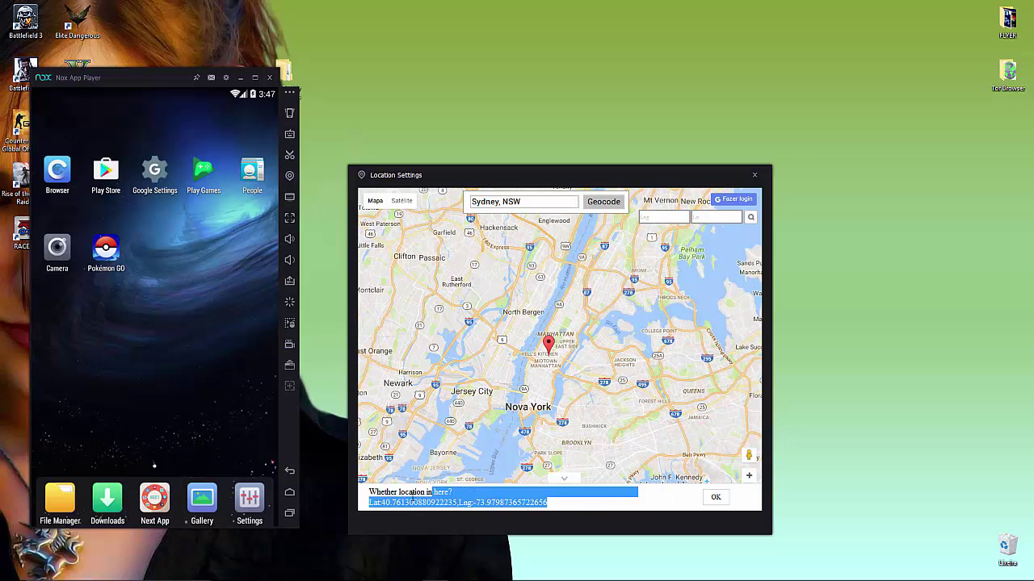
key("ctrl+a")
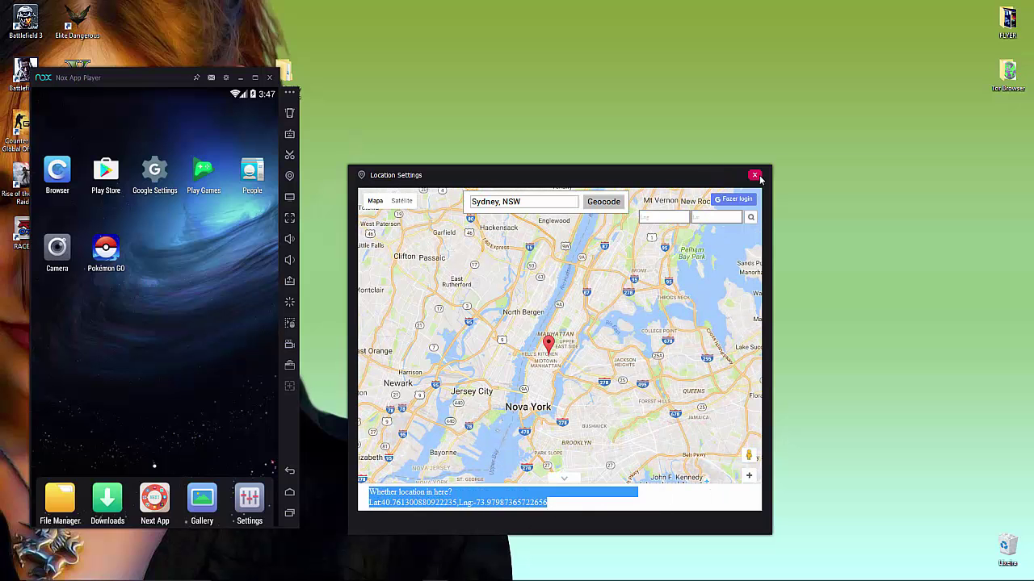
left_click(754, 174)
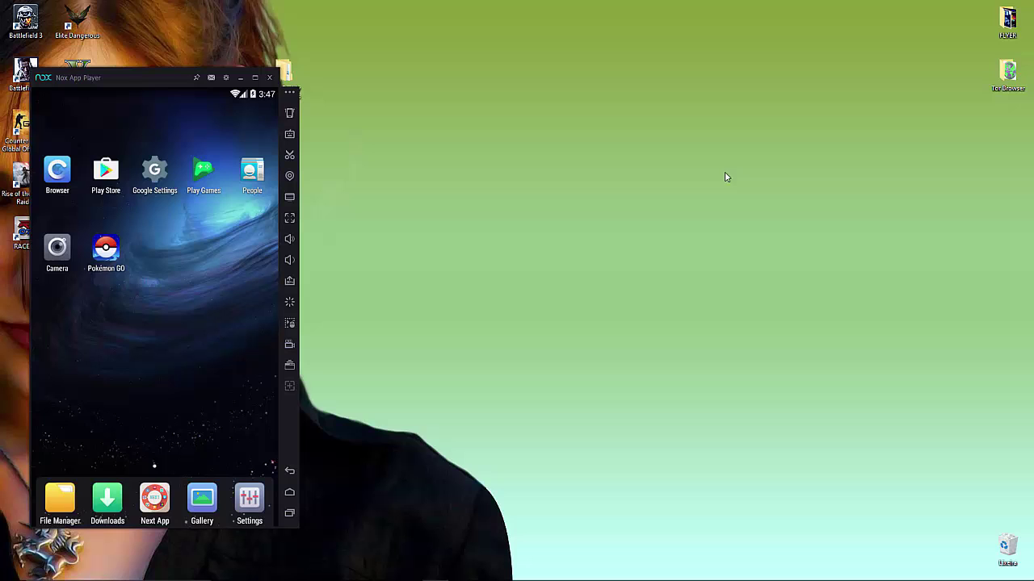
left_click(269, 77)
left_click(123, 328)
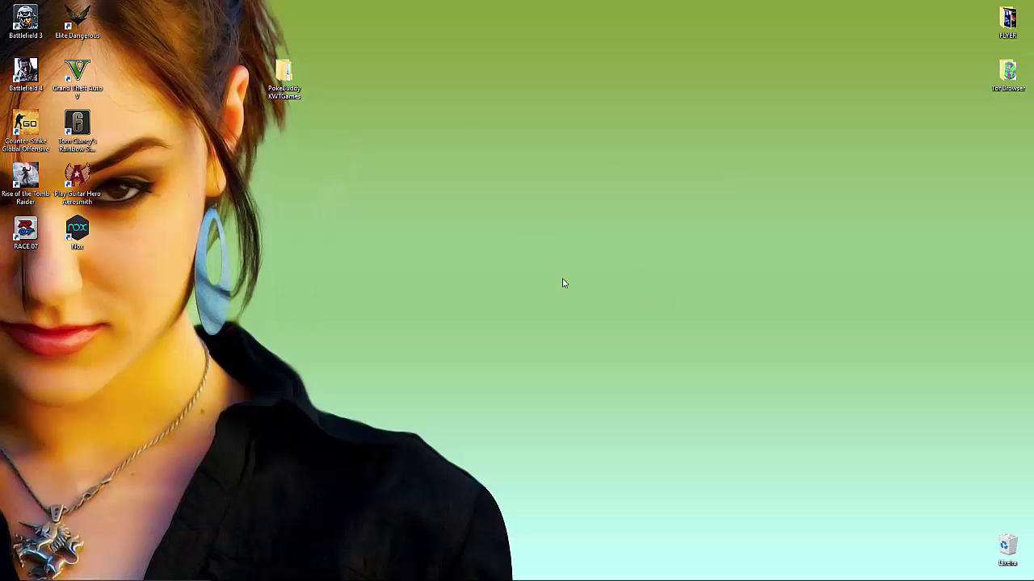
Launch PokeBuddy.exe from the PokeBuddy KWTGames folder
double_click(278, 73)
double_click(586, 177)
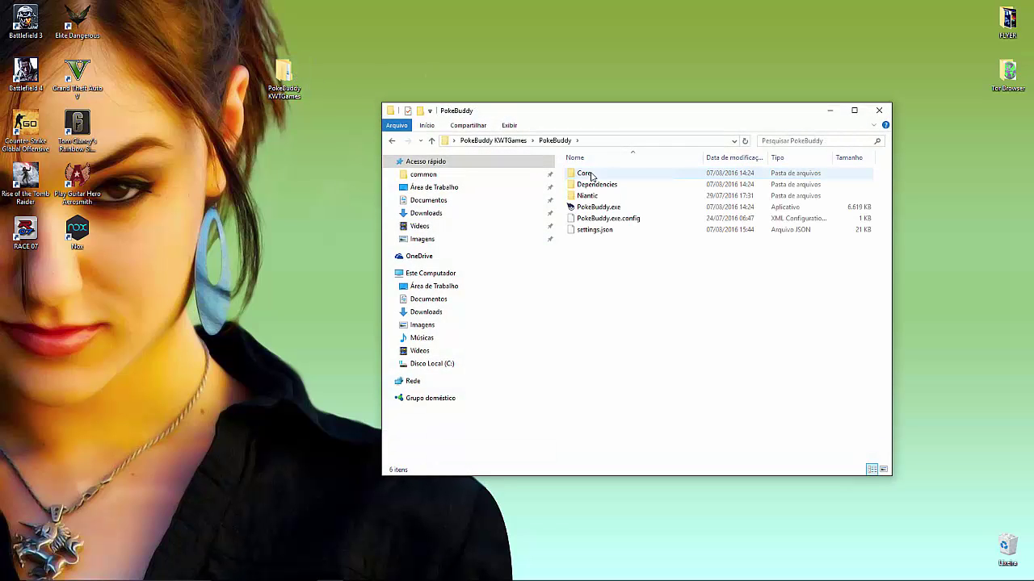
double_click(613, 209)
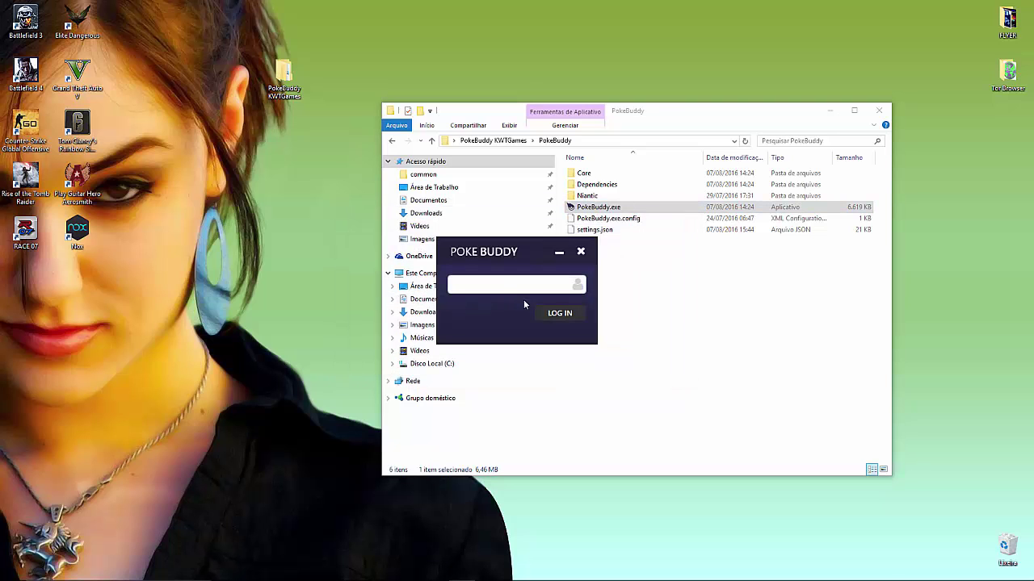
Log in to PokeBuddy with the free beta access key
left_click(499, 284)
type("fr")
key("BackSpace")
key("BackSpace")
type("FRRE")
key("BackSpace")
key("BackSpace")
key("BackSpace")
type("REE-BETA")
left_click(576, 318)
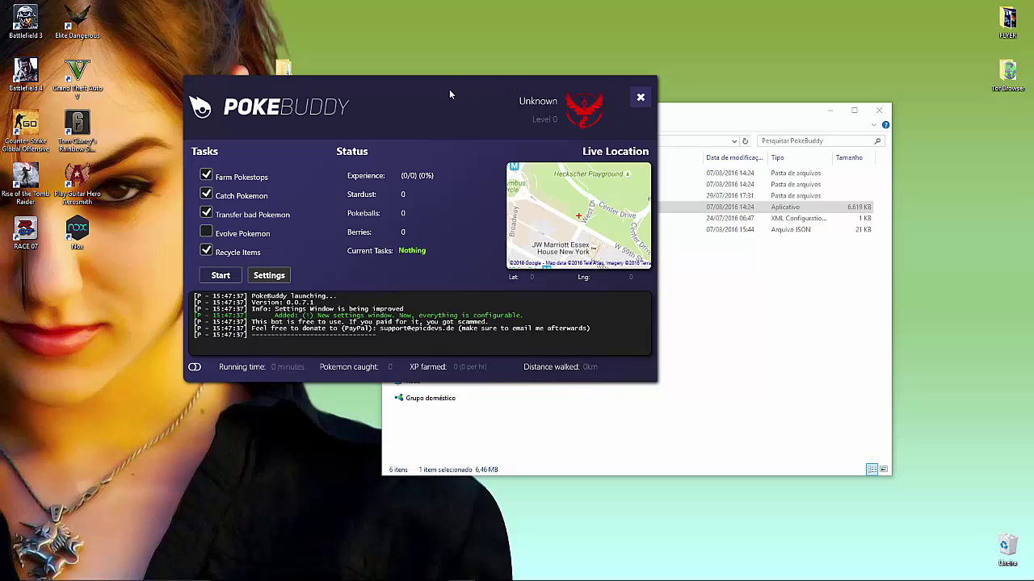
Move PokeBuddy up-right, disable Evolve Pokemon, and show the Items, Pokemons and Events panels
left_click_drag(449, 95, 521, 68)
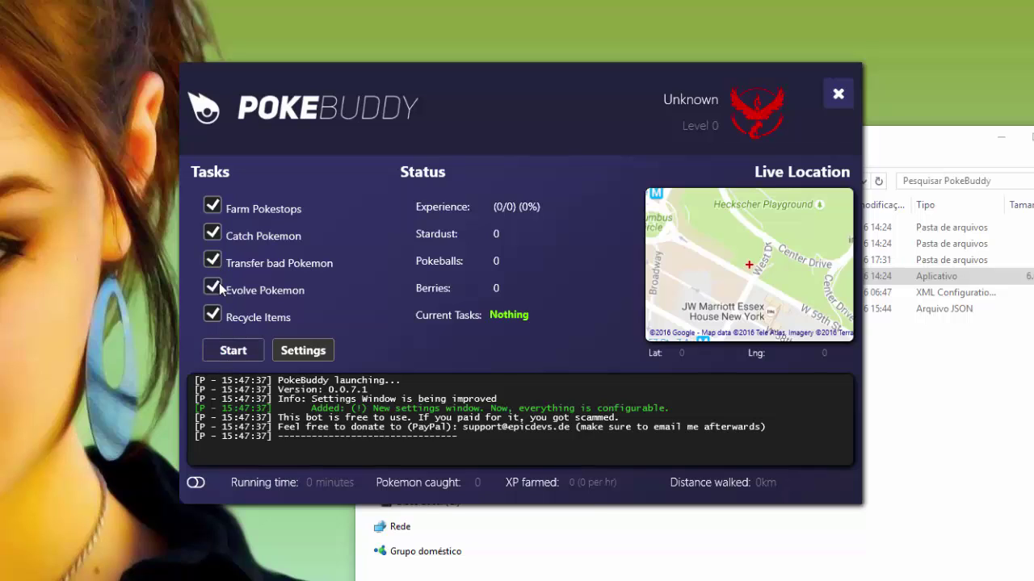
left_click(213, 318)
left_click(194, 484)
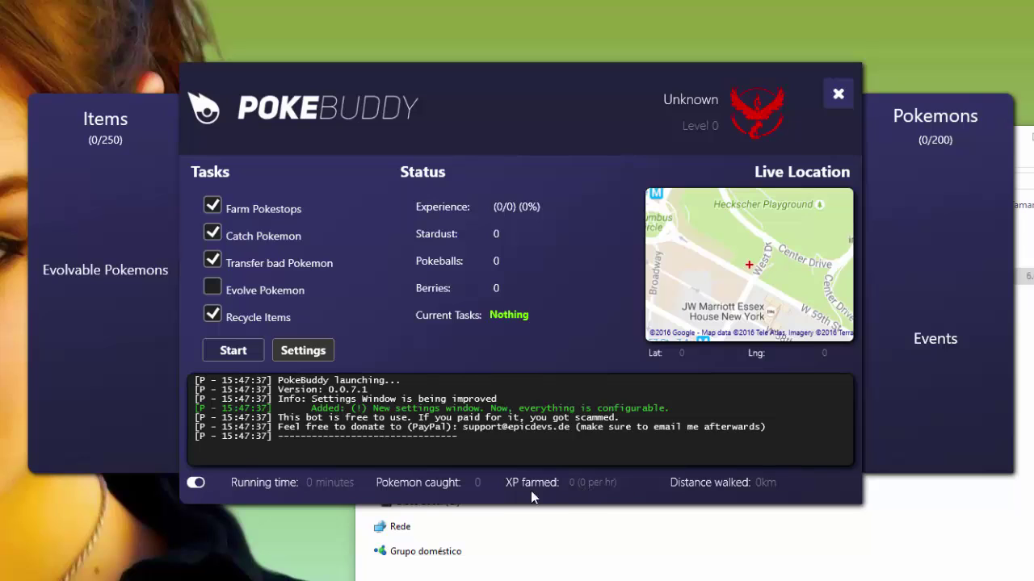
Enter the Google account email and password in Settings with Google Account checked
left_click(301, 358)
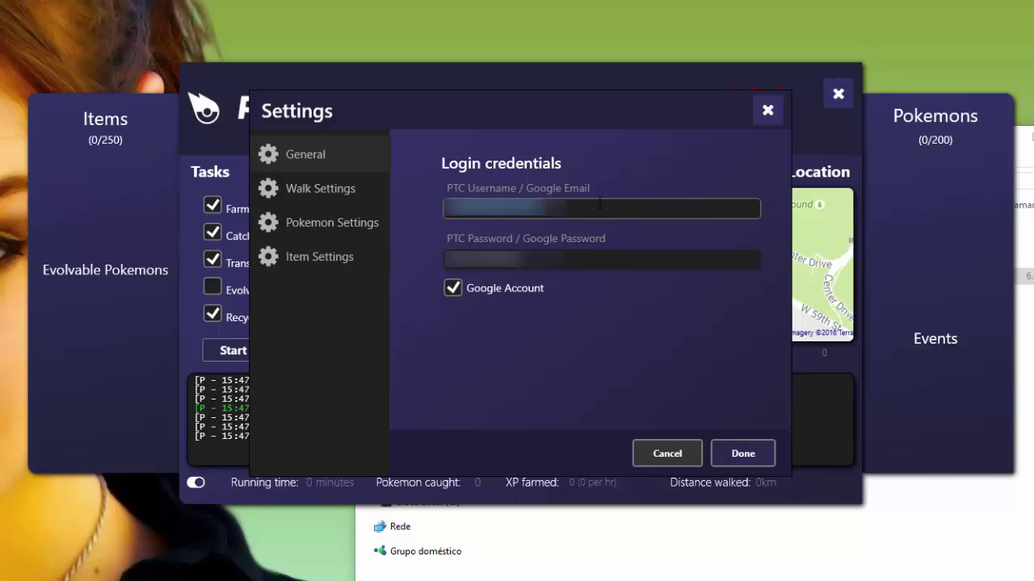
left_click(473, 259)
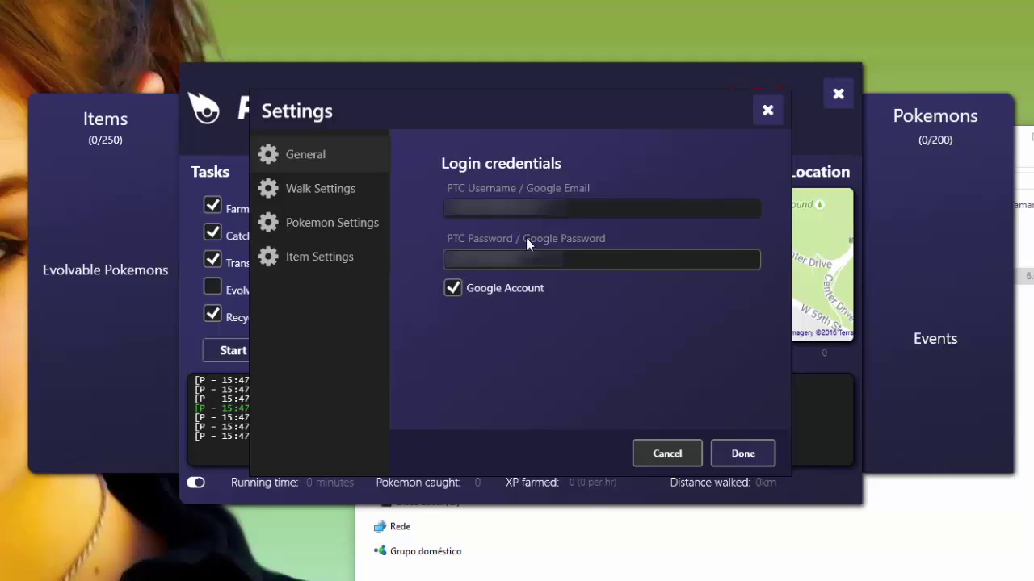
left_click_drag(519, 253, 423, 319)
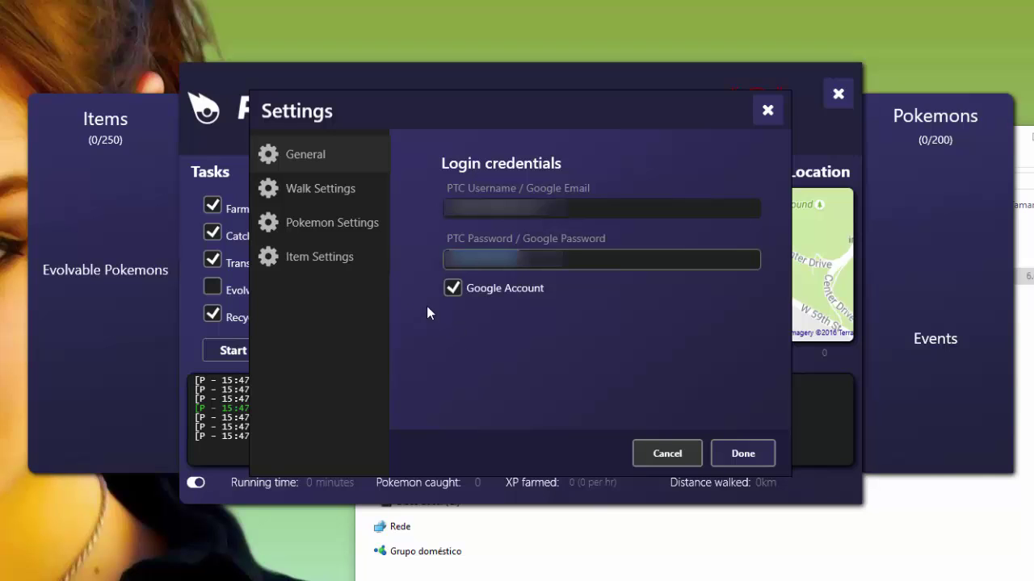
left_click(301, 188)
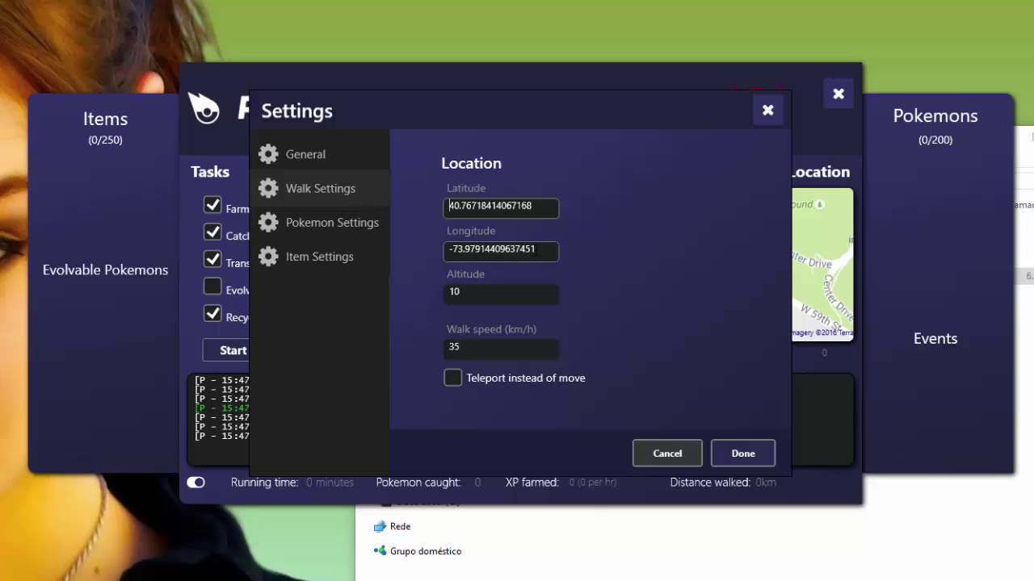
Verify the walk longitude, altitude 10 and walk speed 35 km/h values
left_click(508, 248)
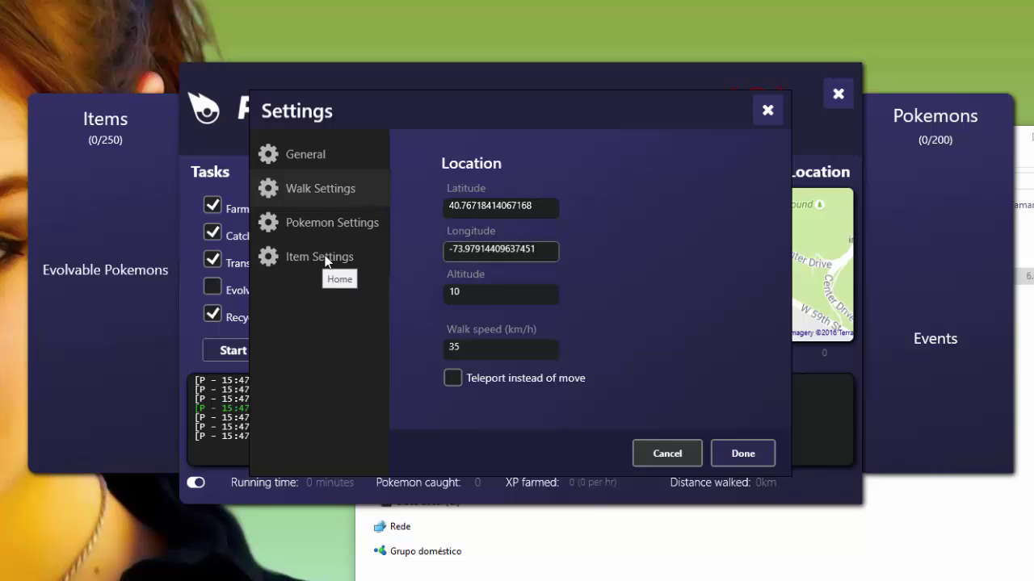
left_click(488, 298)
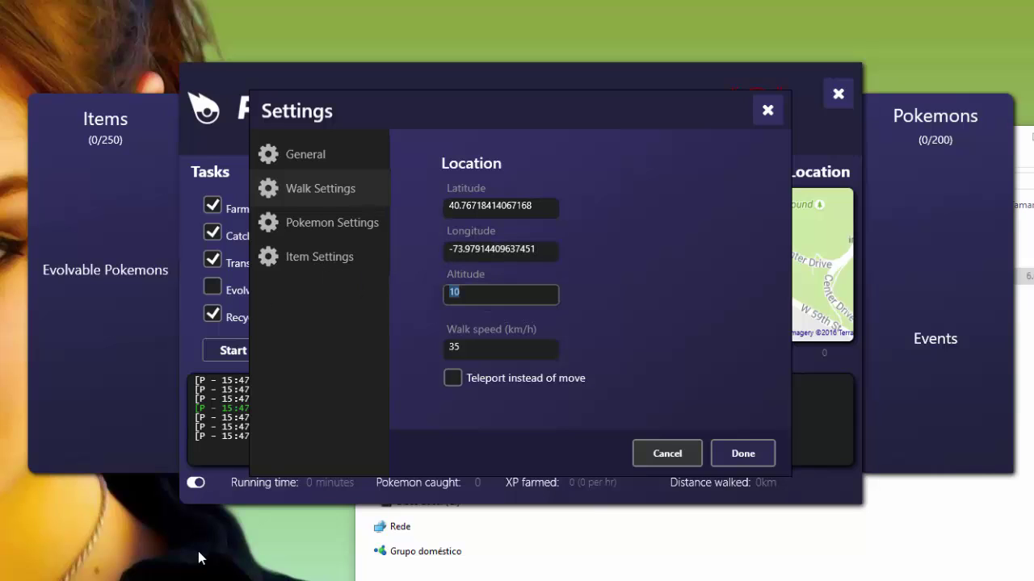
left_click(475, 350)
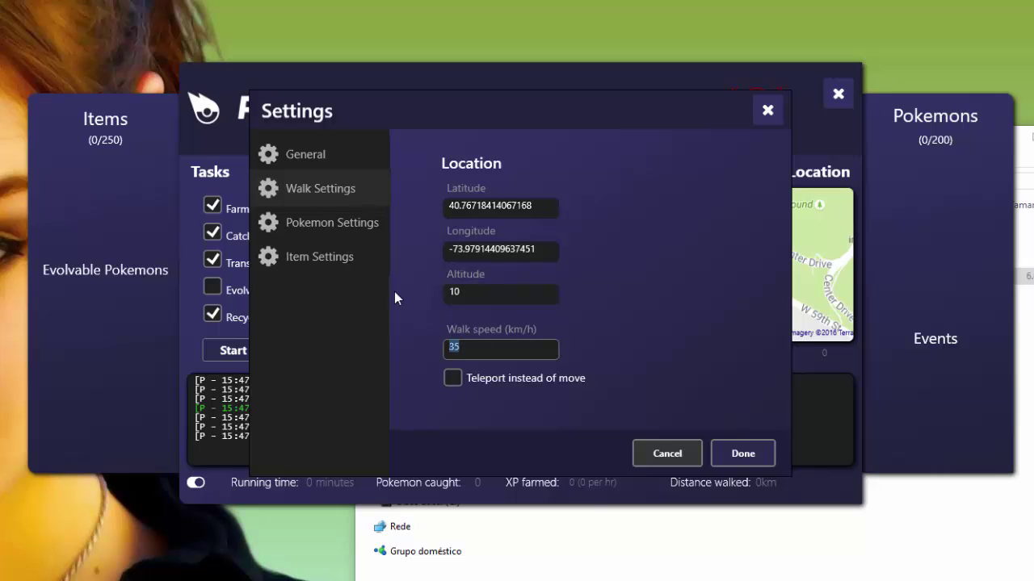
left_click(290, 216)
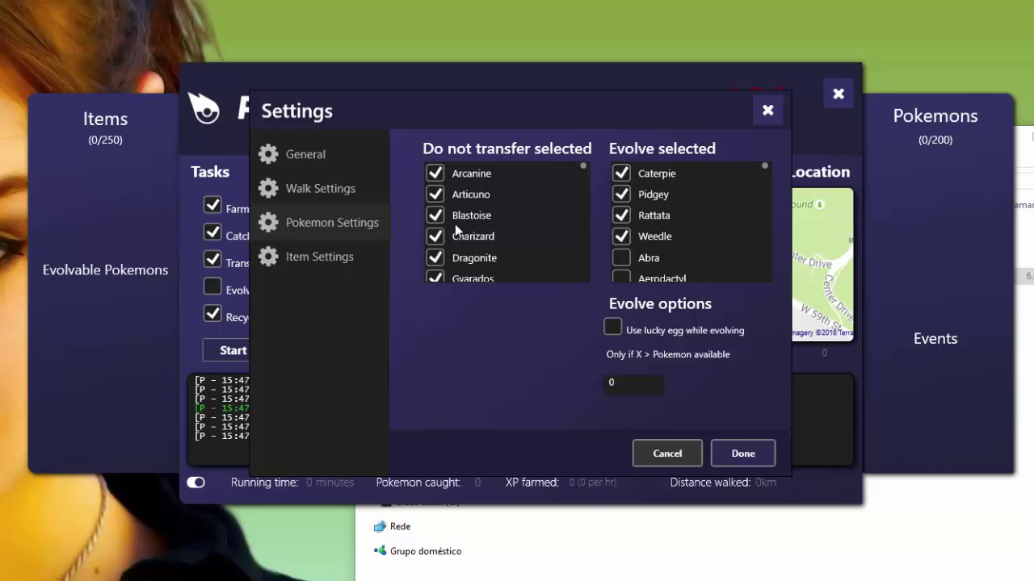
Require more than 2 Pokémon available before evolving, leaving lucky egg use off
scroll(457, 215, "down", 10)
scroll(443, 217, "up", 10)
scroll(672, 241, "down", 2)
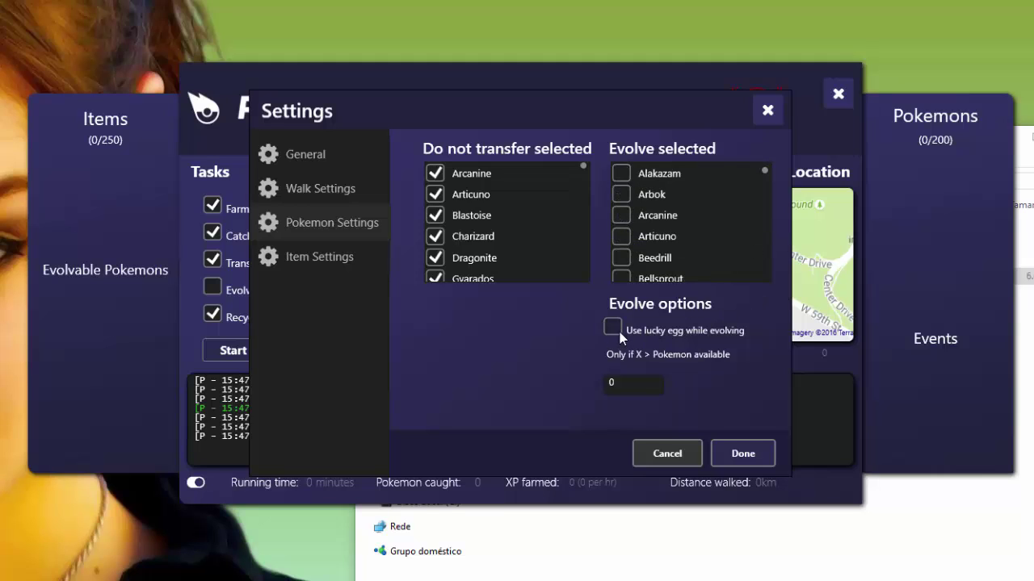
left_click(612, 327)
key("Tab")
type("20")
key("BackSpace")
key("BackSpace")
type("2")
left_click(611, 328)
key("BackSpace")
Review the recycle limits: ItemRevive 5, ItemPotion 15, ItemIncenseCool 200
left_click(315, 260)
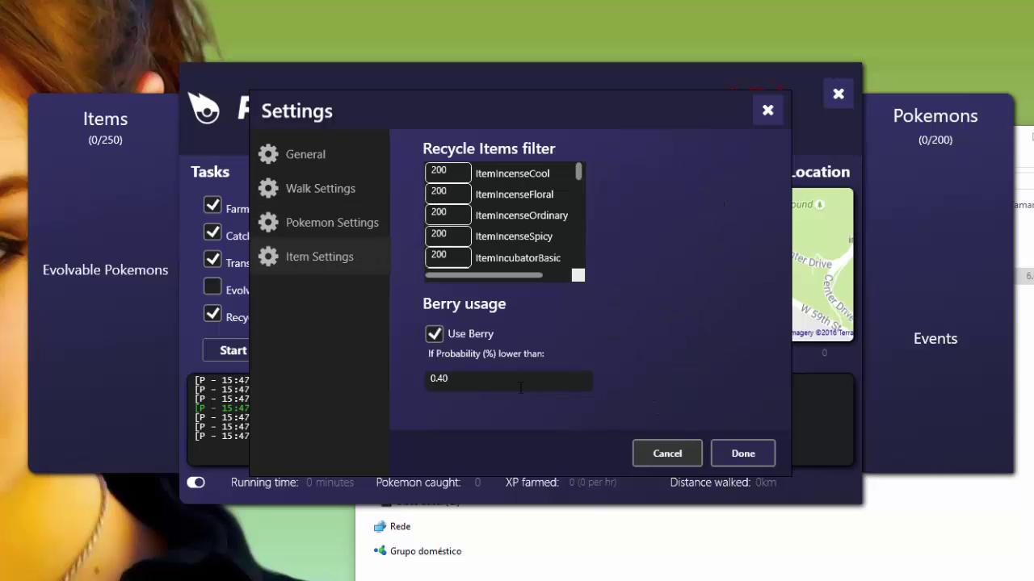
scroll(449, 217, "down", 15)
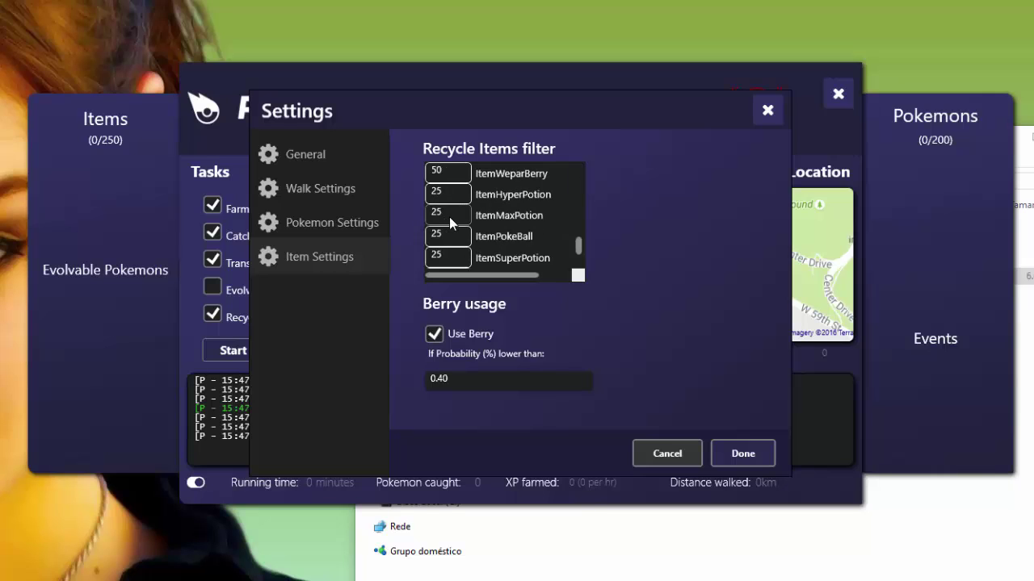
double_click(450, 234)
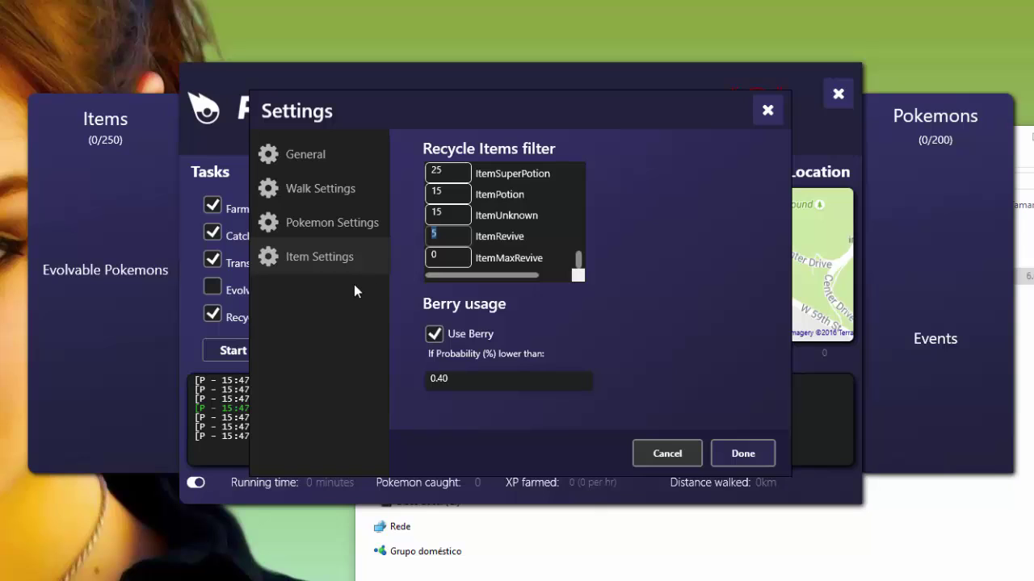
double_click(437, 192)
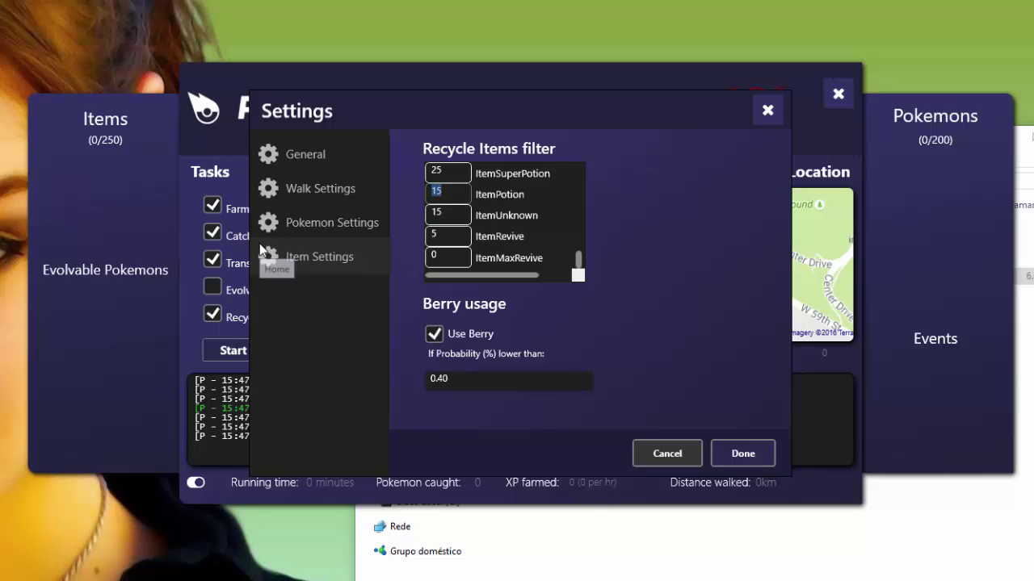
scroll(476, 195, "up", 1)
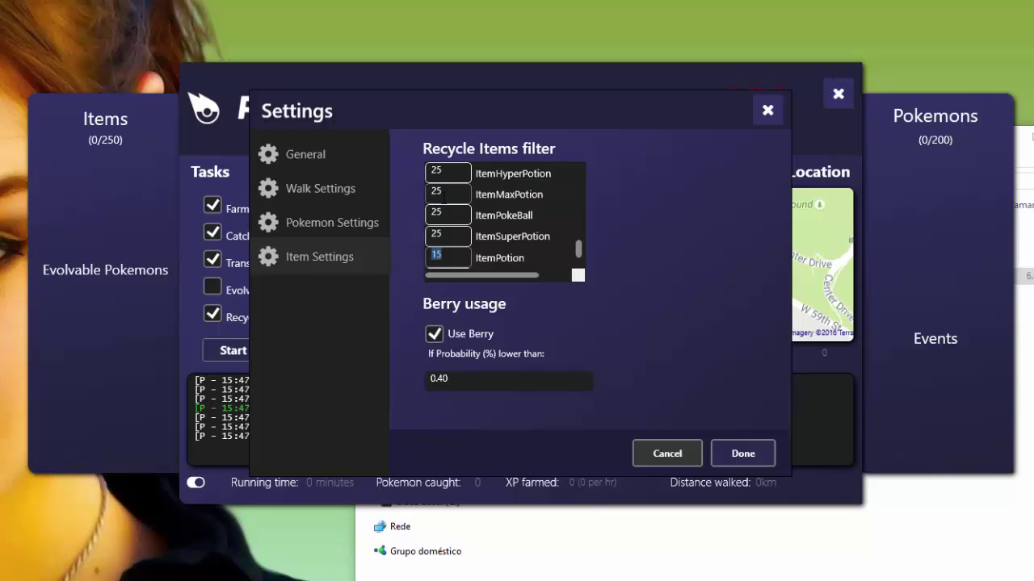
scroll(440, 204, "up", 10)
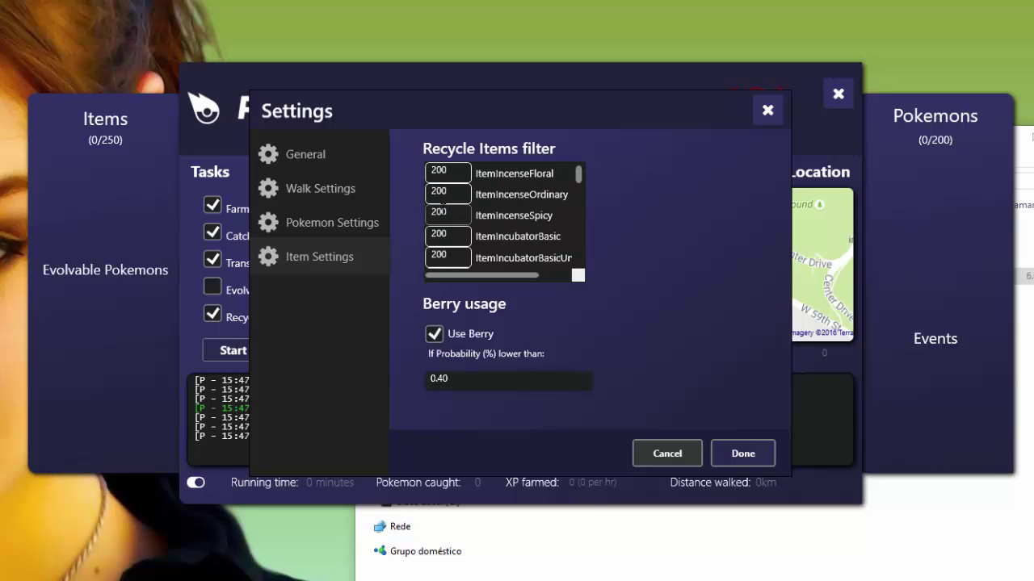
scroll(439, 211, "up", 1)
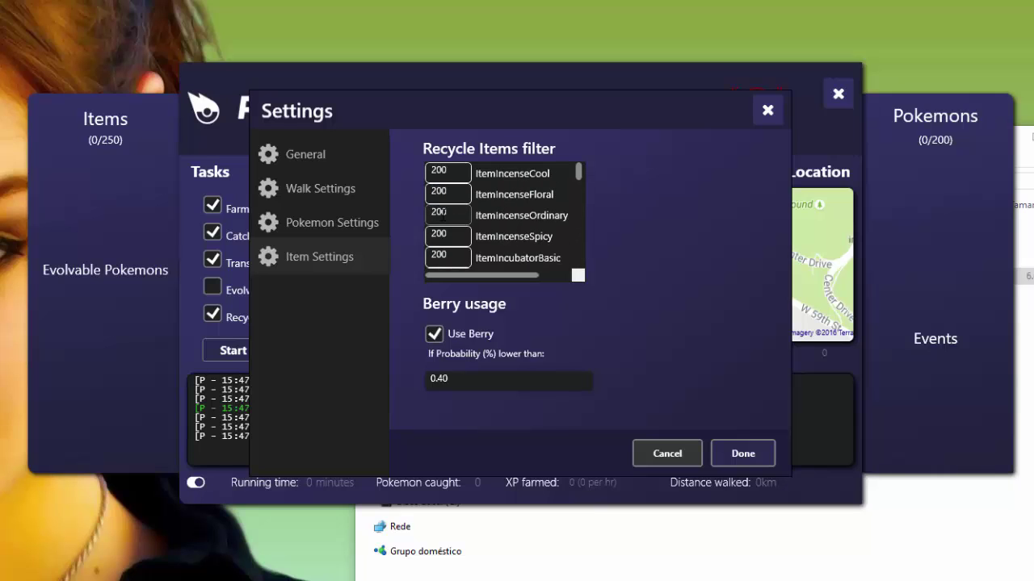
left_click(448, 171)
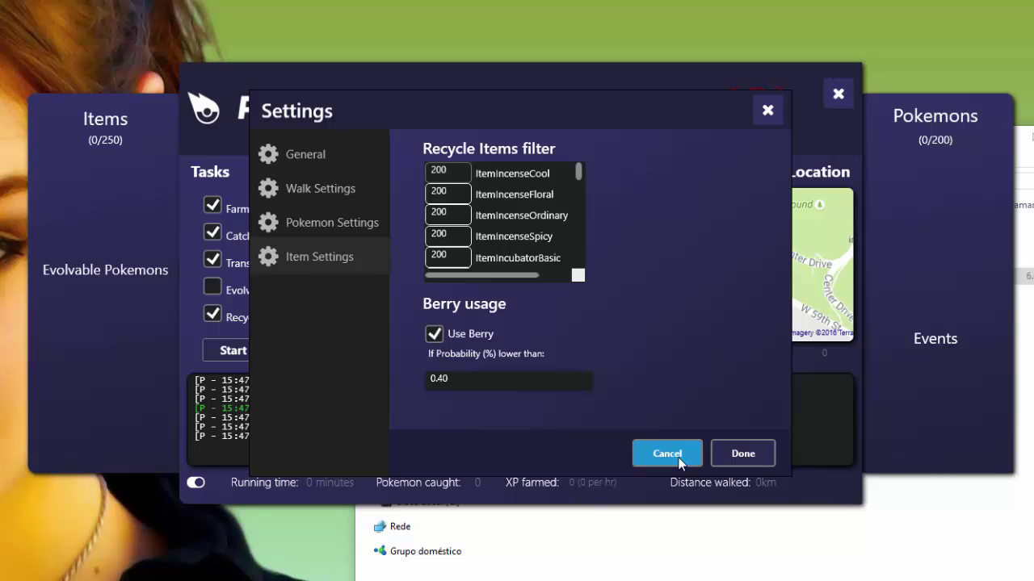
Close Settings with Done and start the bot, logging in via Google
left_click(764, 455)
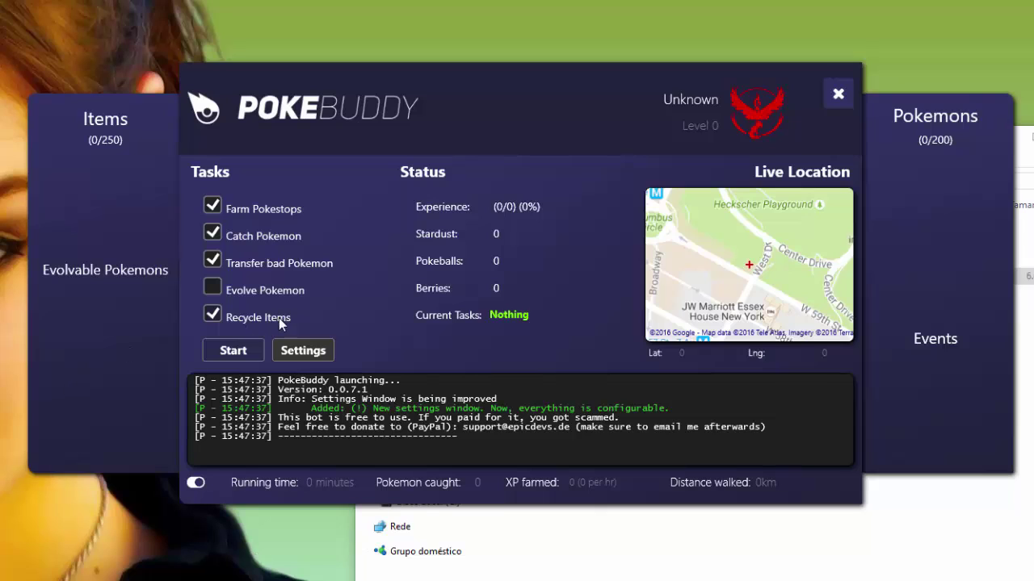
left_click(231, 349)
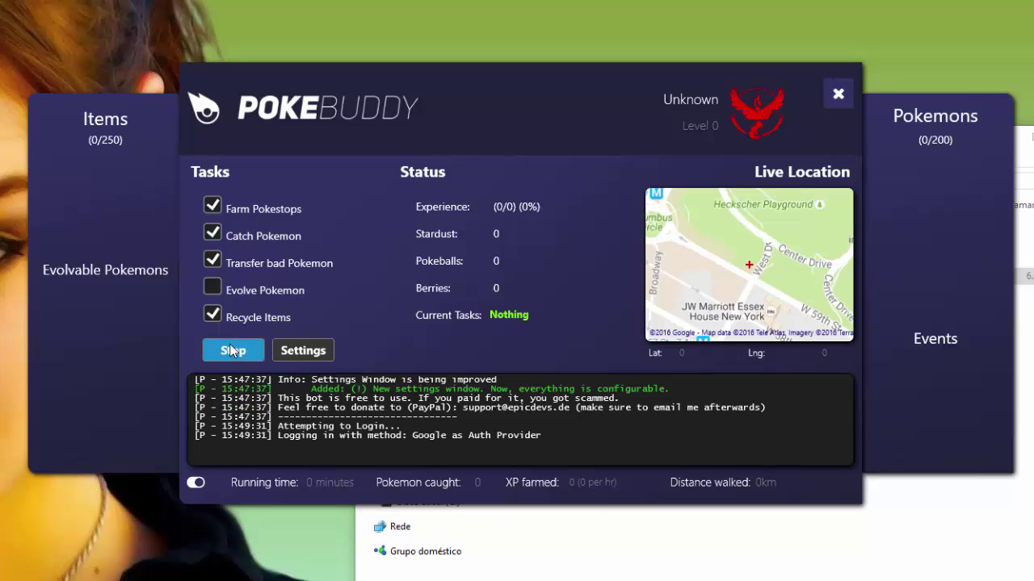